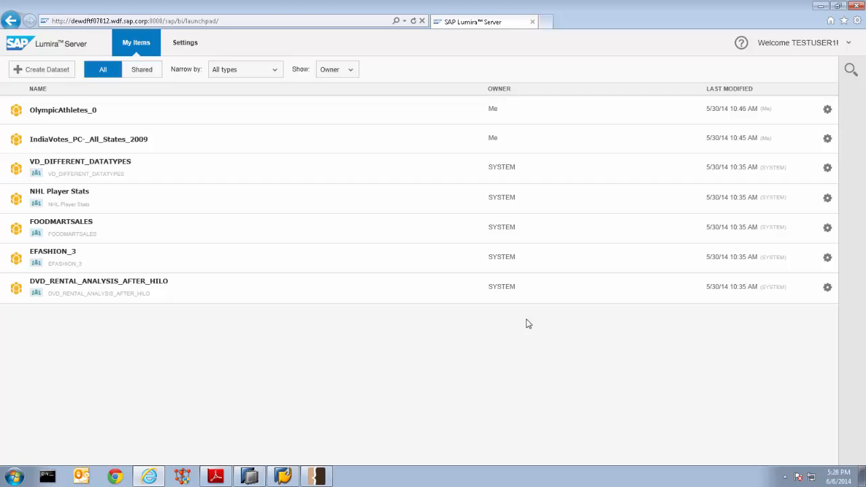
# Create a dataset from Airline_1.csv, load its preview, and acquire it under the name Airline_1
pyautogui.click(40, 71)
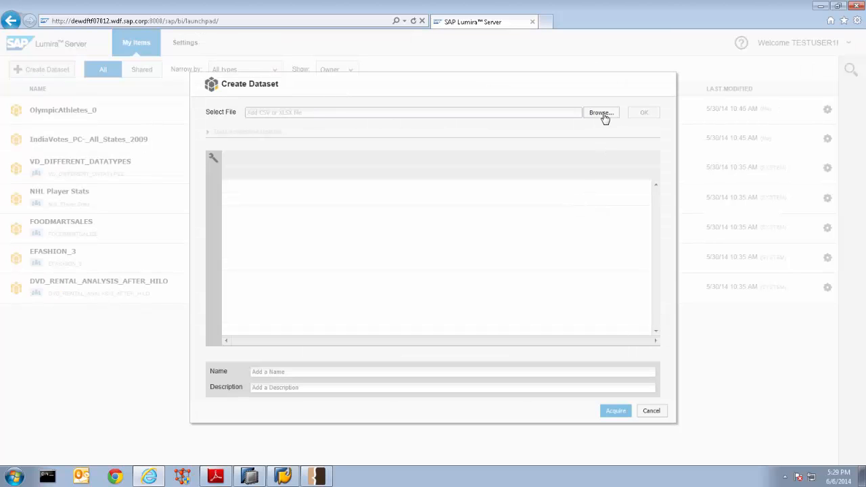
pyautogui.click(603, 114)
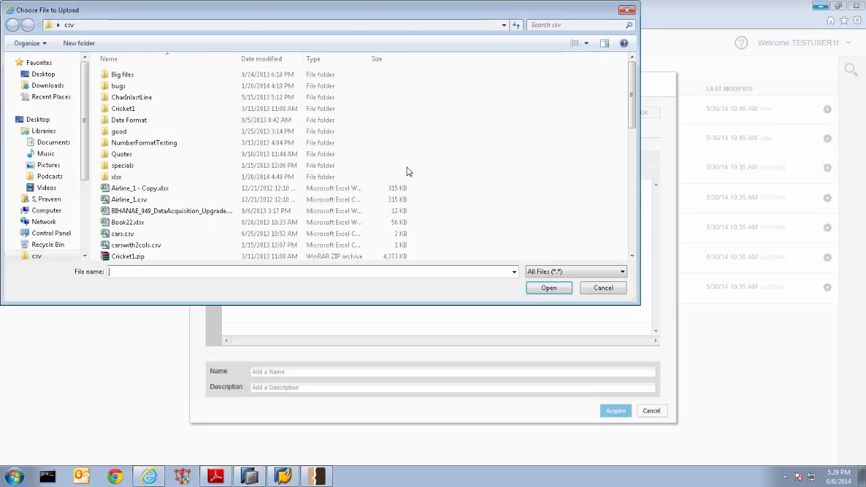
pyautogui.doubleClick(193, 200)
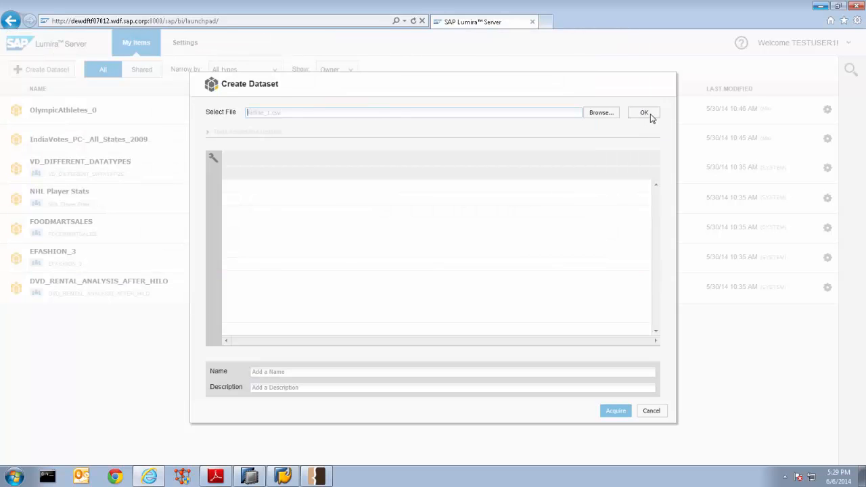
pyautogui.click(650, 114)
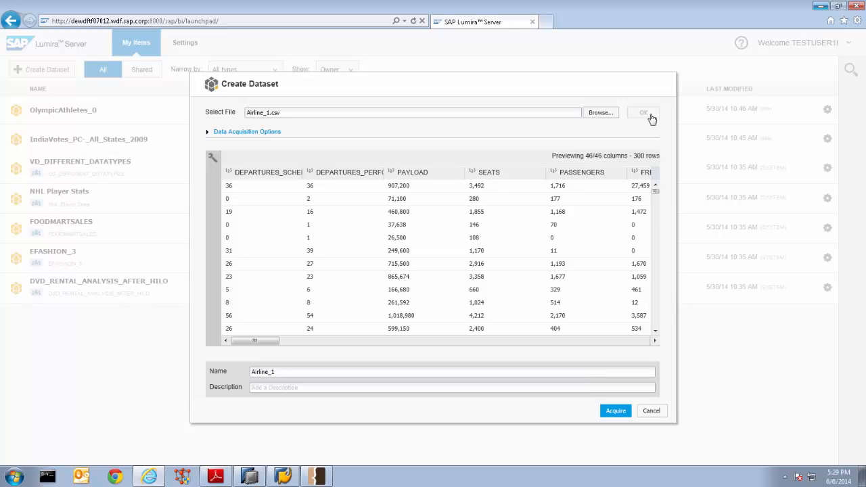
pyautogui.click(612, 412)
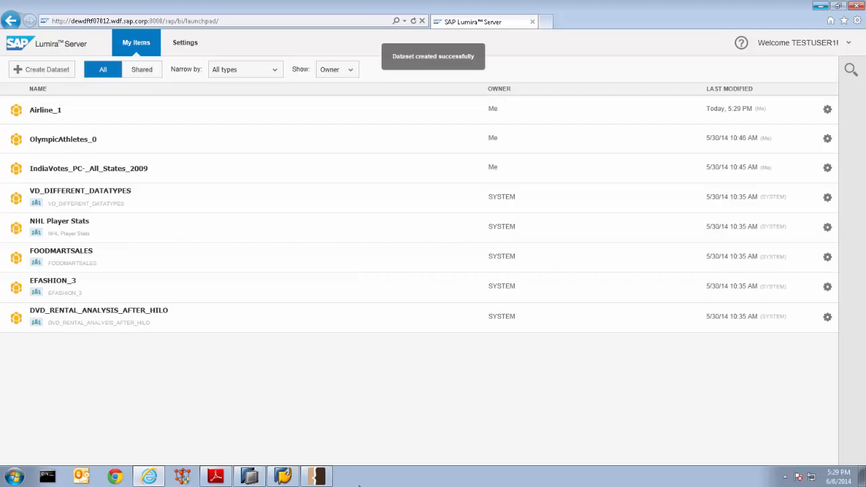
# Switch to Fiddler and examine the raw requests of captured sessions 4 to 8, from the DAUpload call to the CreateAnalyticalView call
pyautogui.click(316, 477)
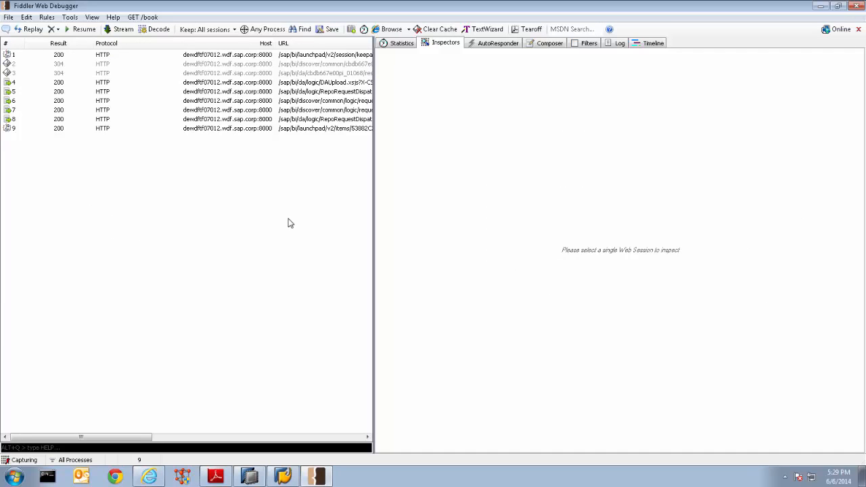
pyautogui.click(322, 82)
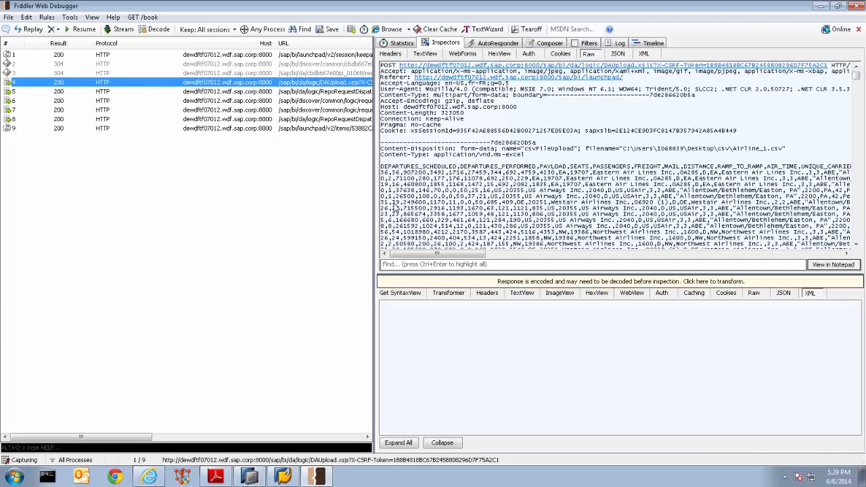
pyautogui.click(318, 92)
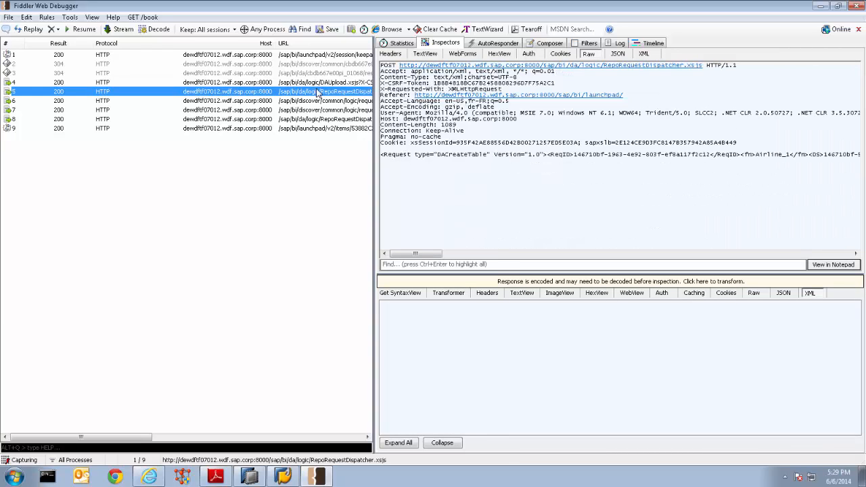
pyautogui.click(318, 105)
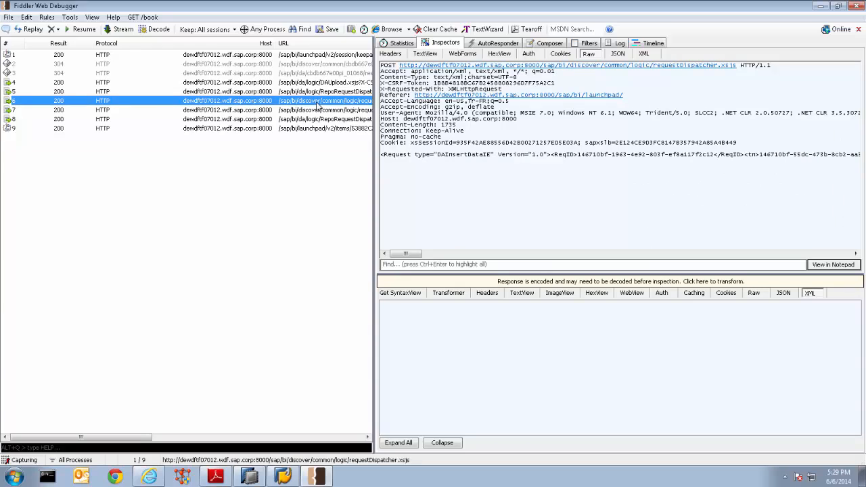
pyautogui.click(315, 111)
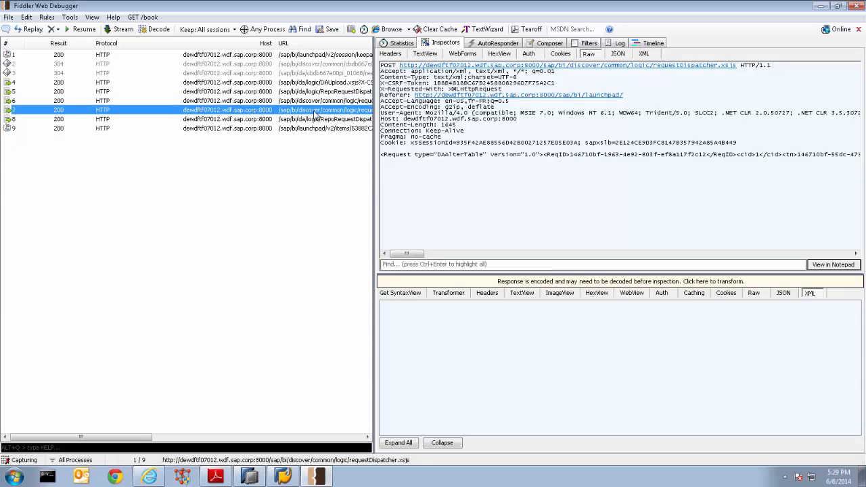
pyautogui.click(315, 121)
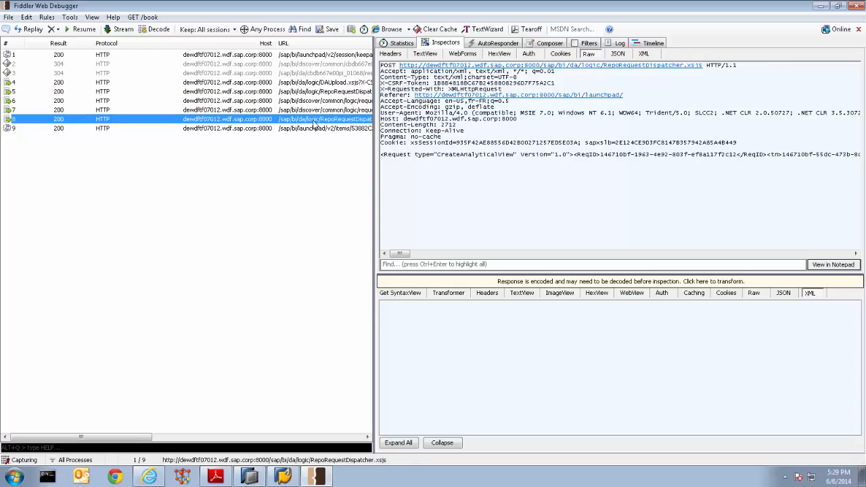
pyautogui.click(322, 82)
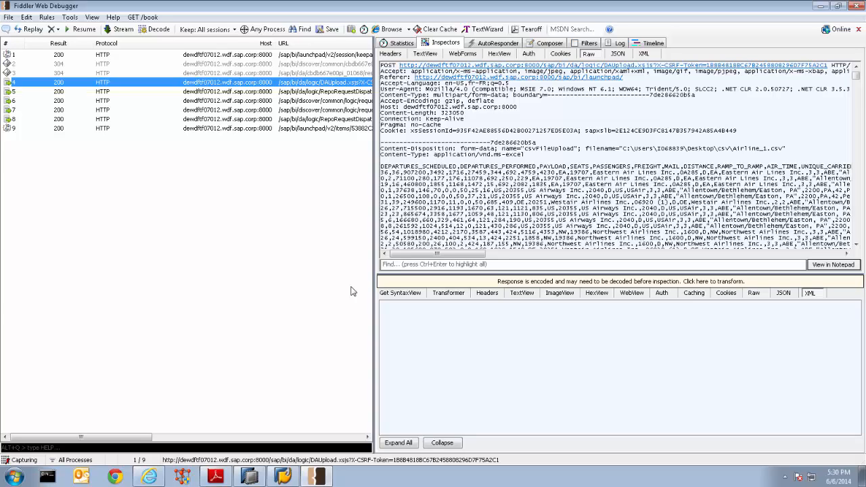
pyautogui.click(319, 92)
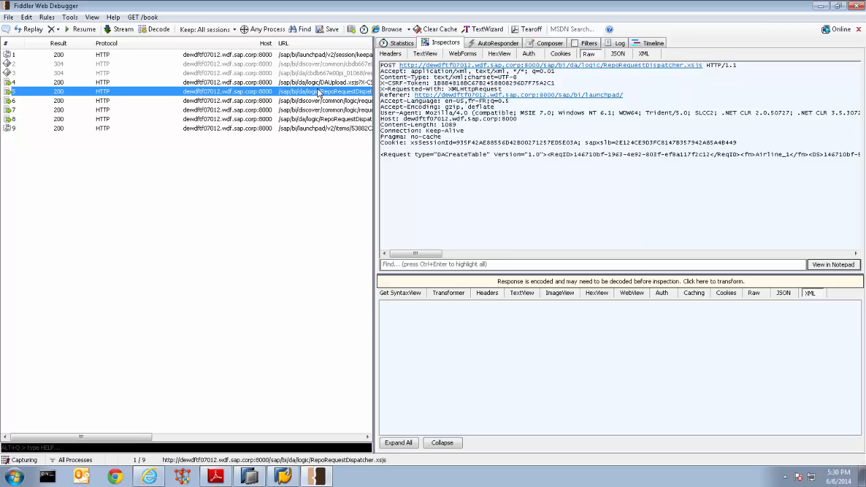
pyautogui.click(322, 101)
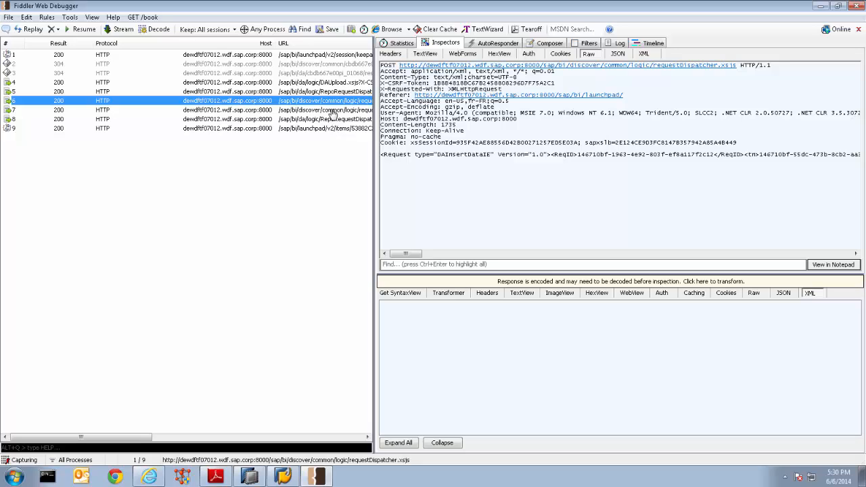
pyautogui.click(333, 111)
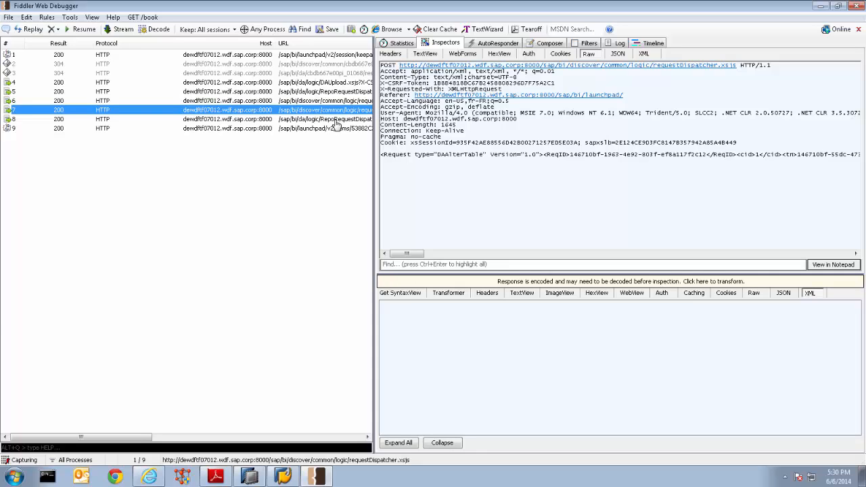
pyautogui.click(336, 120)
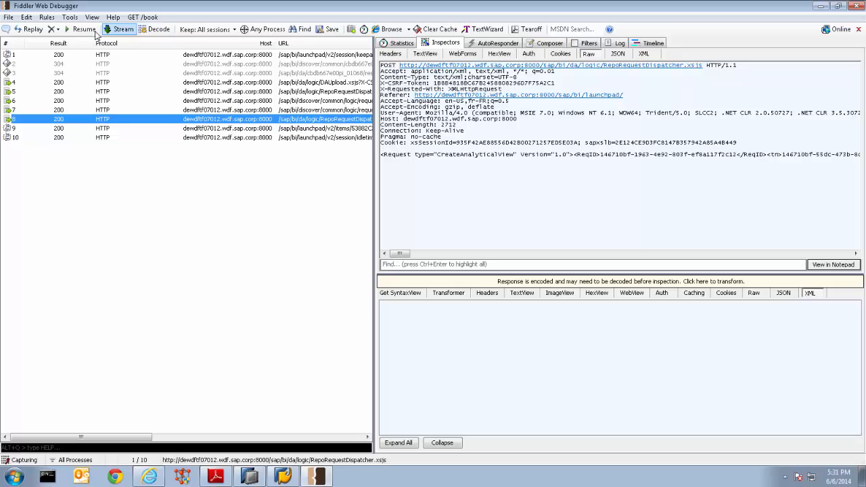
# Remove all captured sessions from the list and turn off traffic capturing
pyautogui.click(53, 29)
pyautogui.click(65, 43)
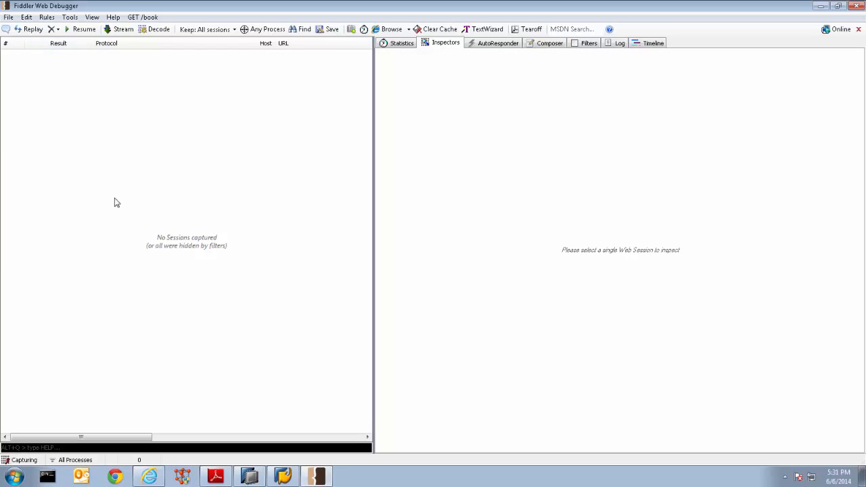
pyautogui.press('F12')
# Switch back to SAP Lumira Server, start a new dataset from Airline_1.csv, and load its data preview
pyautogui.click(150, 477)
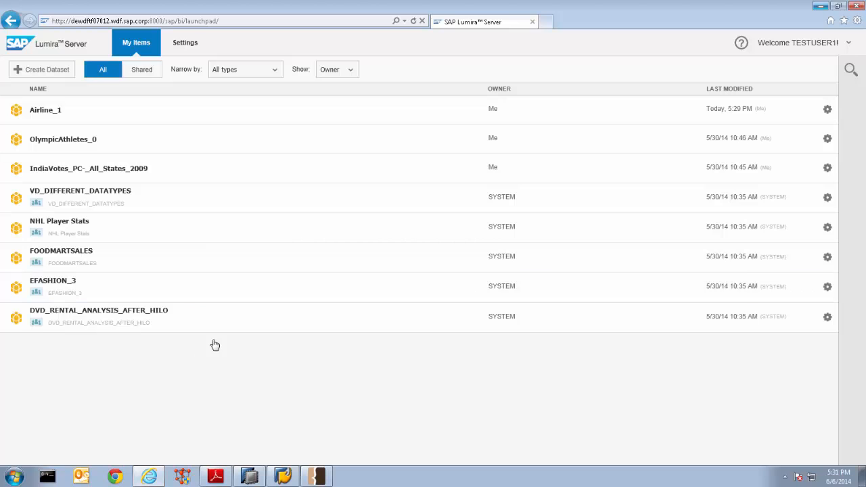
pyautogui.click(47, 73)
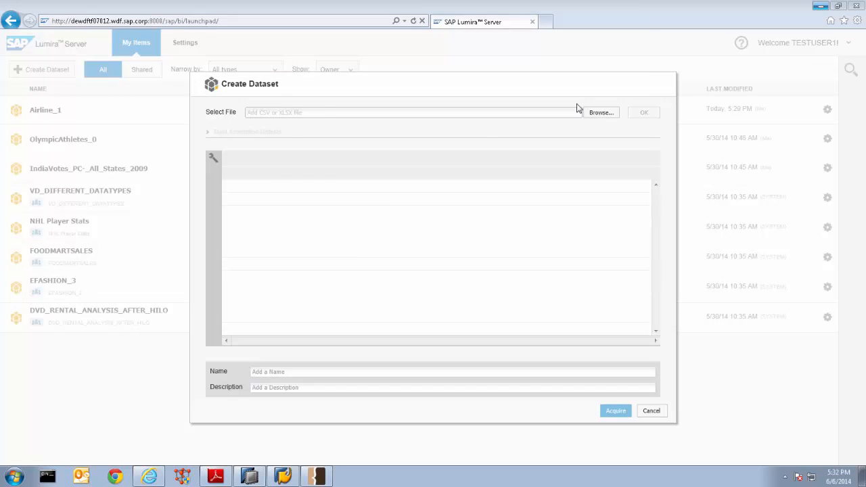
pyautogui.click(600, 113)
pyautogui.click(170, 201)
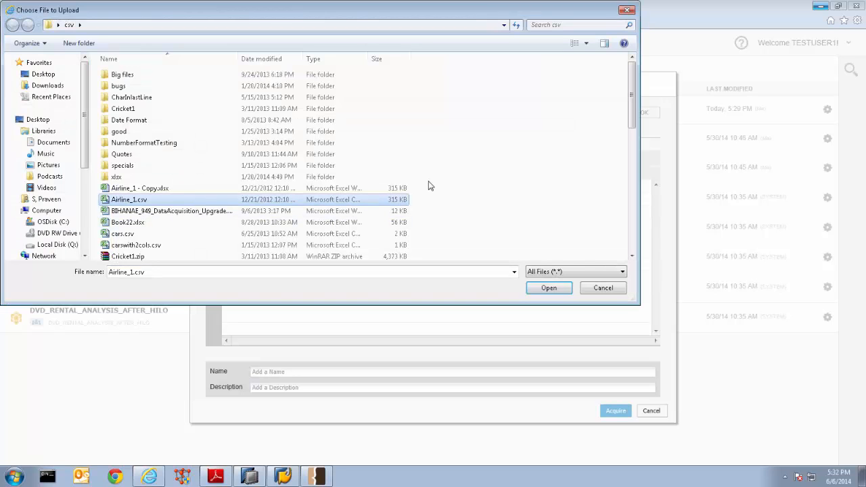
pyautogui.click(550, 289)
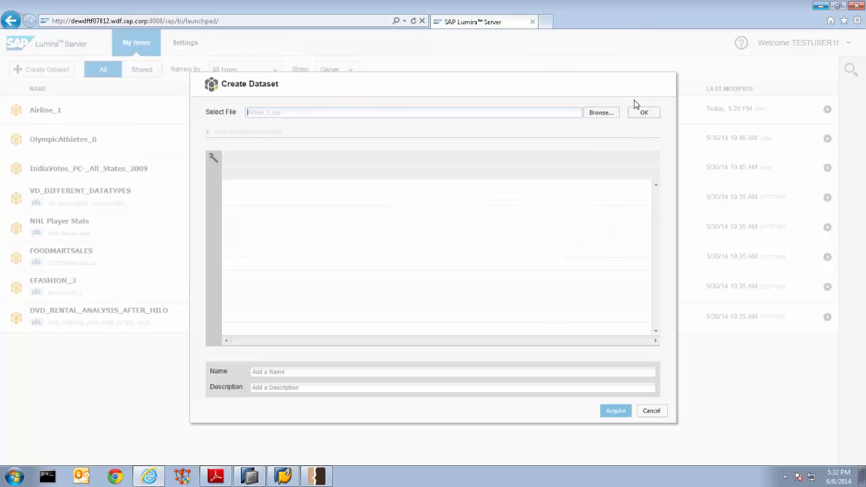
pyautogui.click(640, 114)
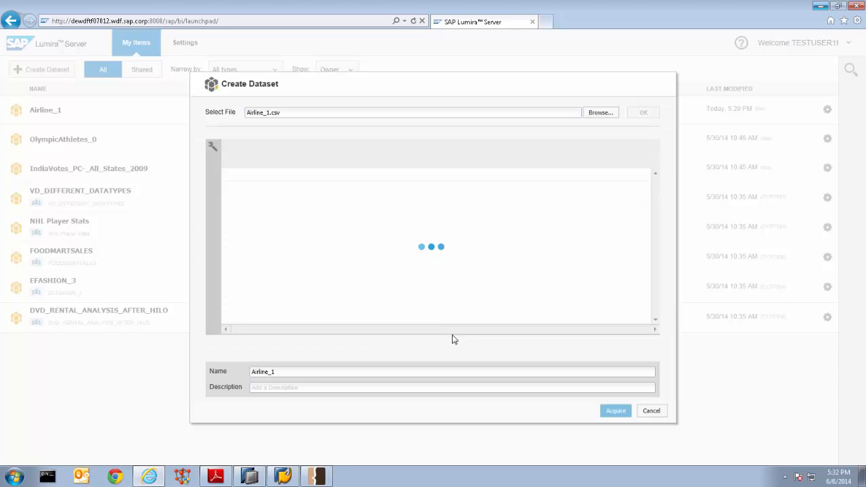
# Switch to SAP HANA Studio and run the prepared SELECT query on the DATASET_MASTER table in SQL Console 3
pyautogui.click(325, 477)
pyautogui.click(323, 477)
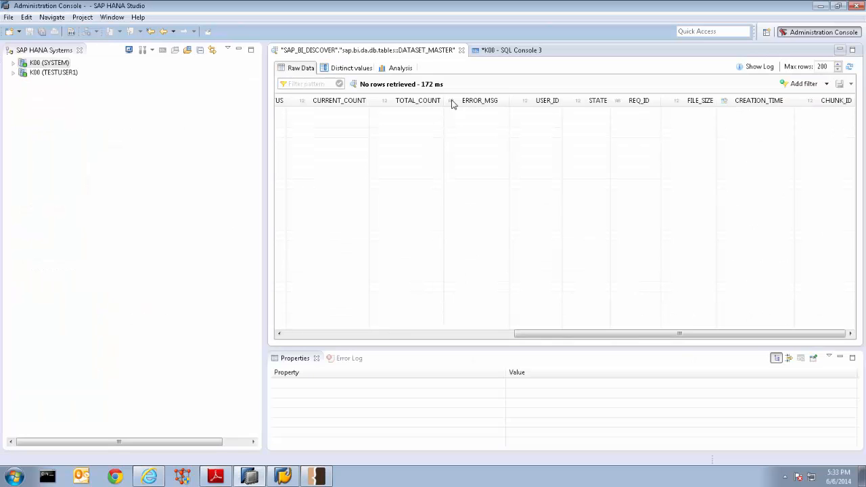
pyautogui.click(513, 52)
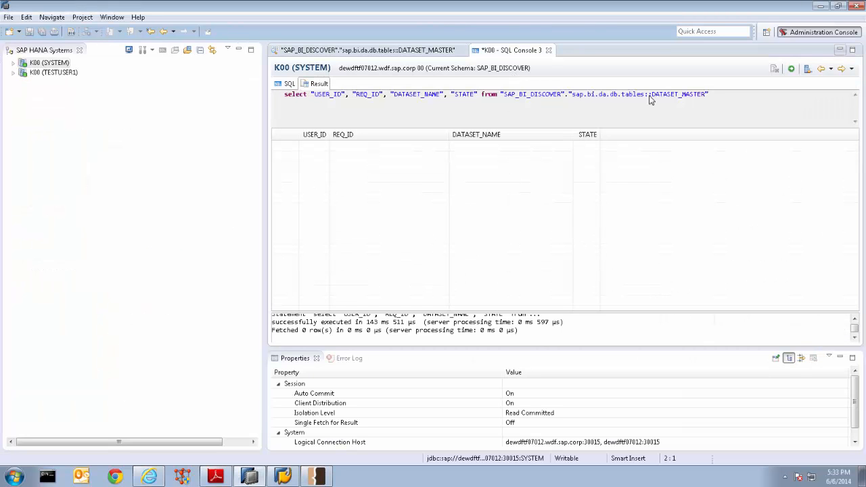
pyautogui.click(792, 69)
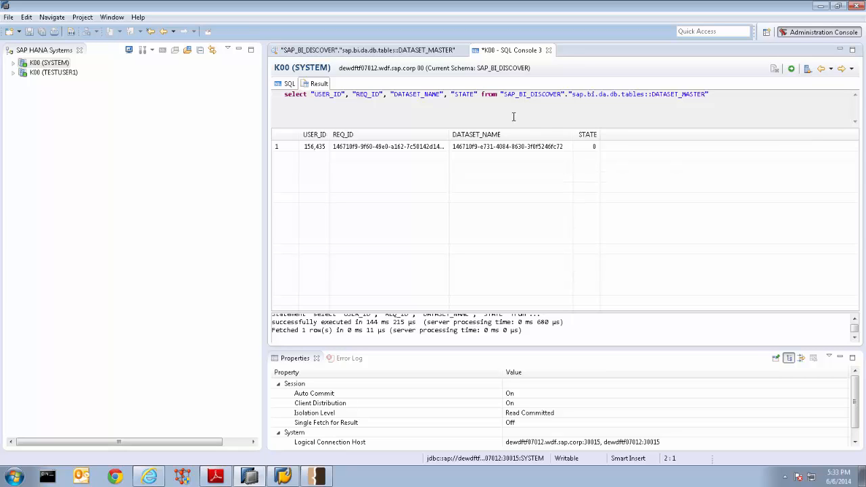
# Examine the STATE, DATASET_NAME, REQ_ID and USER_ID values in the query's result row, fitting the REQ_ID column to its content
pyautogui.click(516, 148)
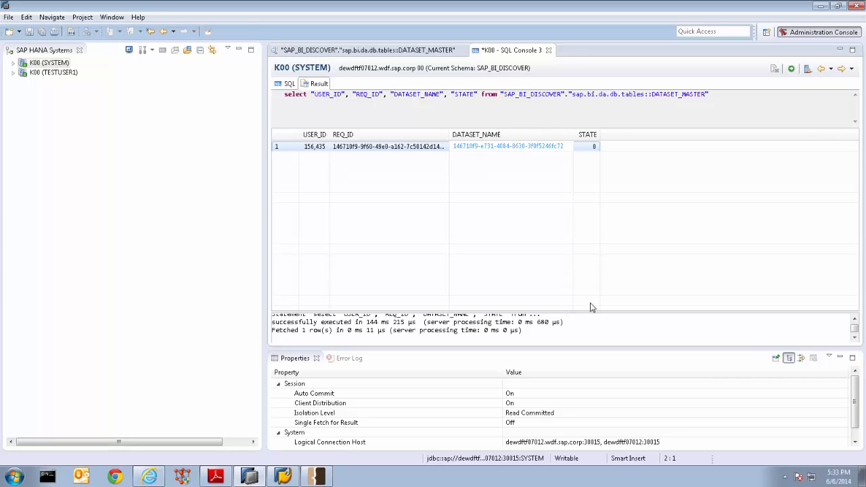
pyautogui.click(594, 147)
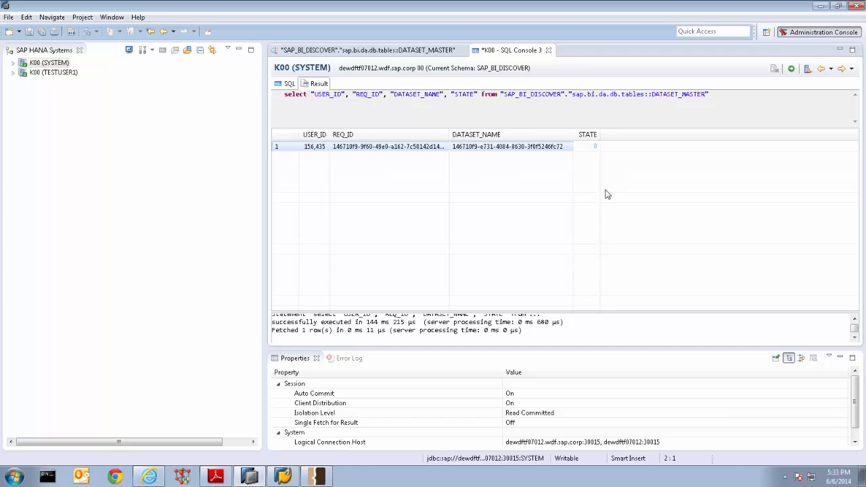
pyautogui.click(473, 135)
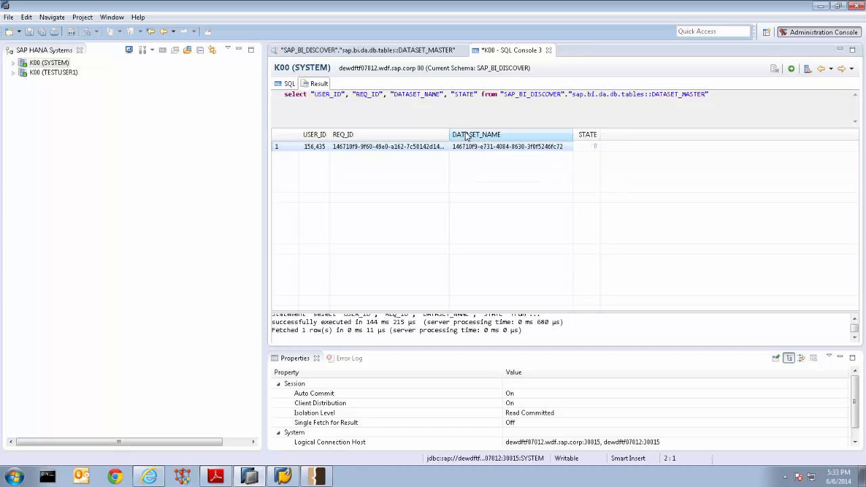
pyautogui.click(474, 146)
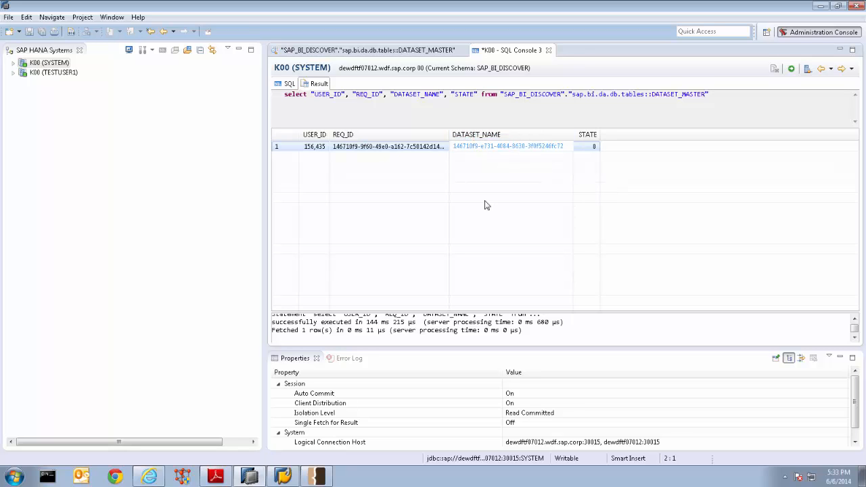
pyautogui.click(365, 149)
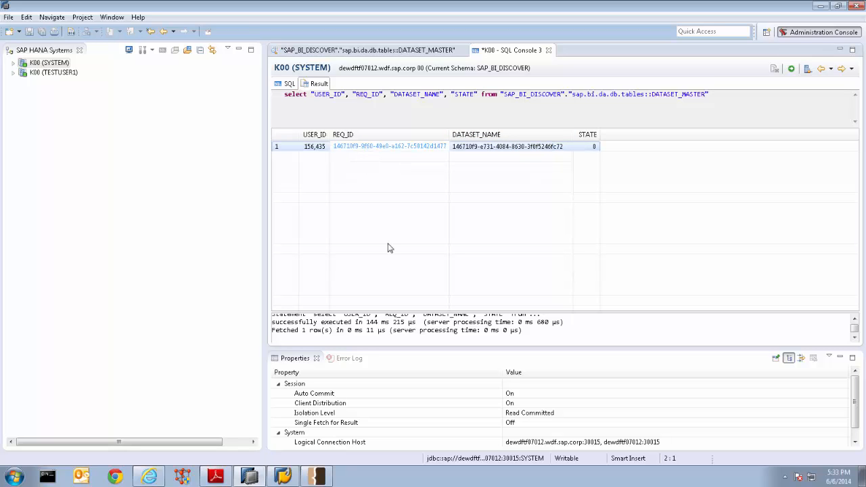
pyautogui.click(318, 149)
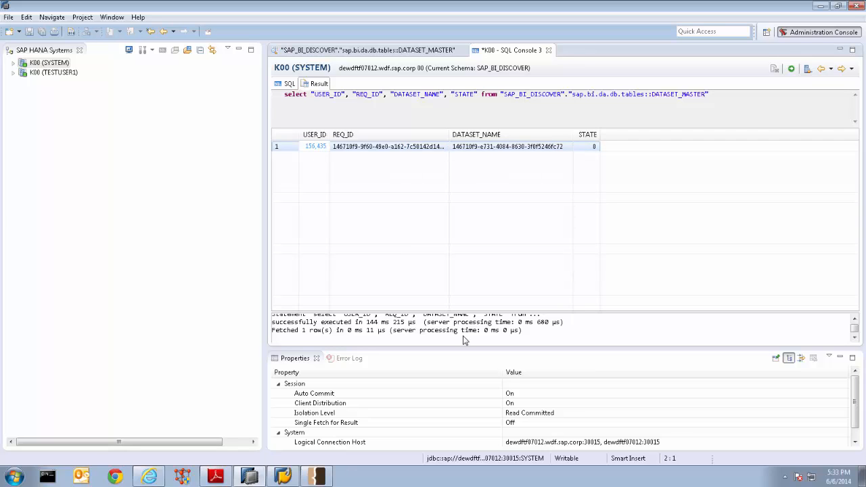
pyautogui.click(484, 150)
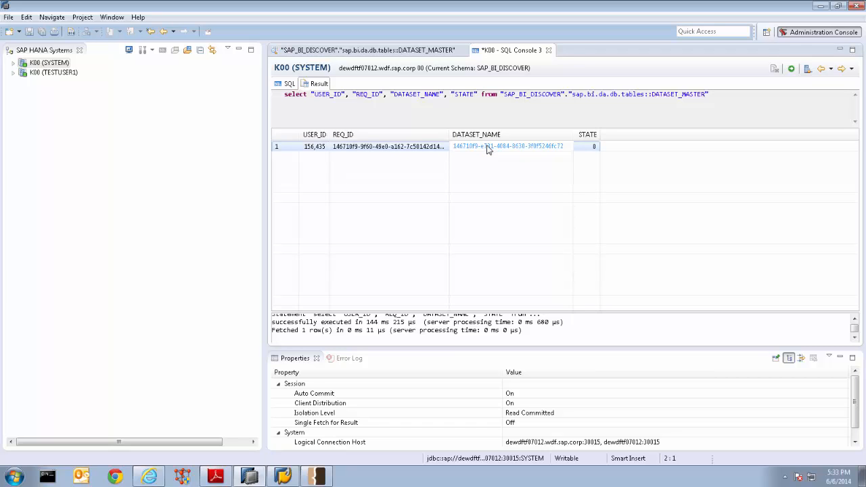
pyautogui.doubleClick(449, 131)
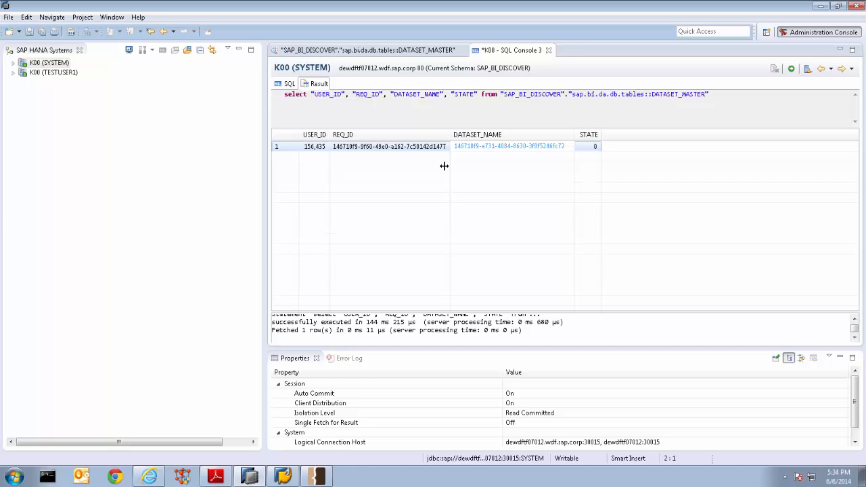
# Switch to SAP Lumira Server and acquire the Airline_1 dataset, resuming its held RepoRequestDispatcher.xsjs request, session 3, in Fiddler
pyautogui.click(149, 478)
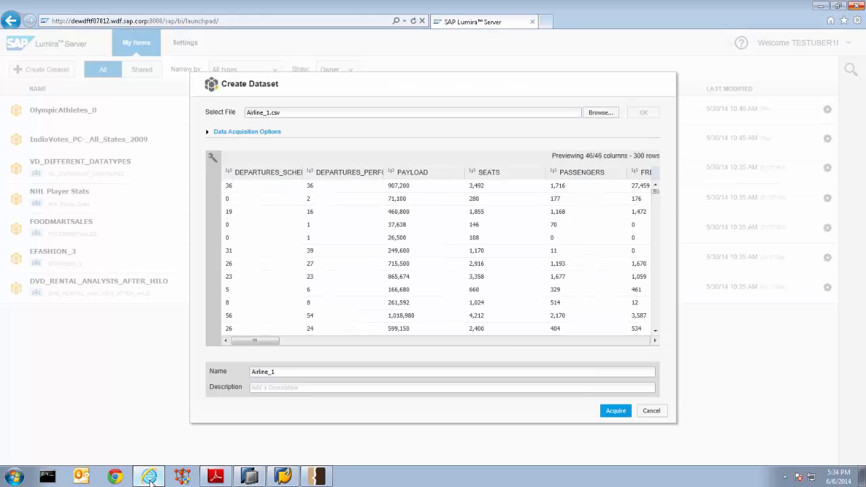
pyautogui.click(621, 412)
pyautogui.click(317, 477)
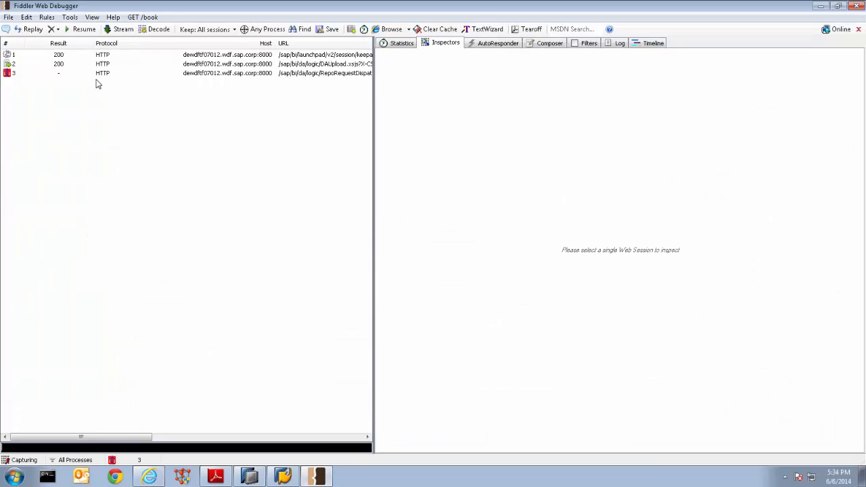
pyautogui.click(64, 74)
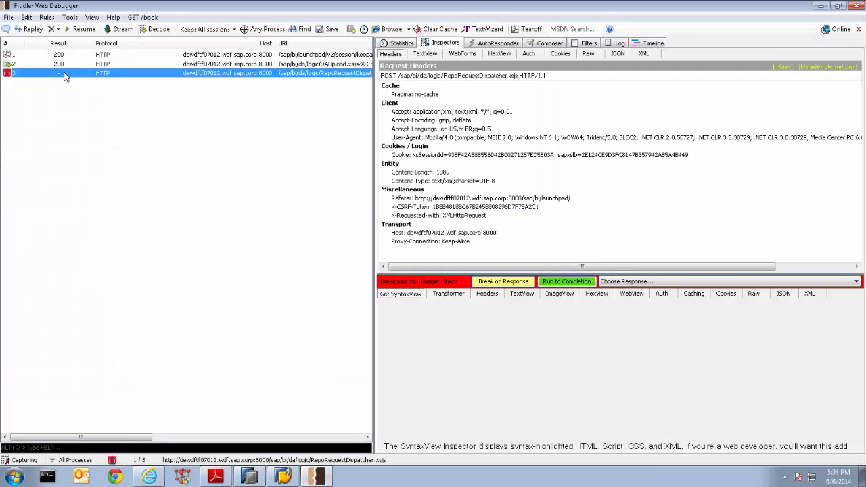
pyautogui.click(81, 30)
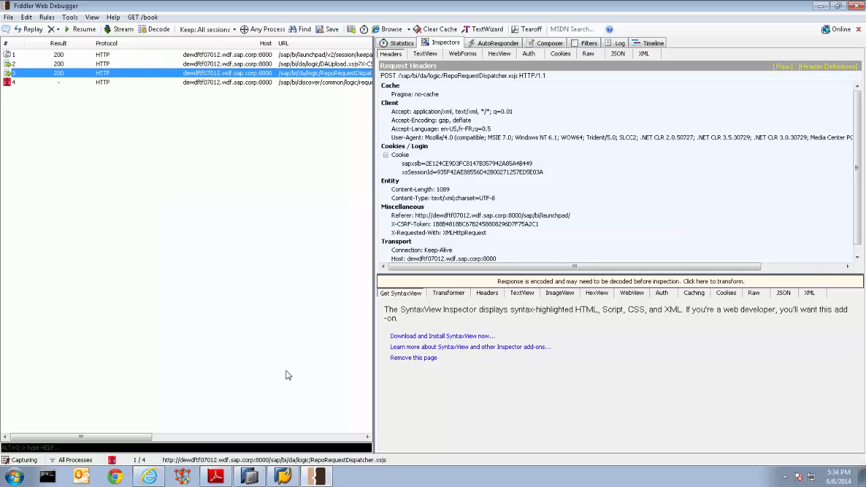
# Switch to SAP HANA Studio, rerun the SELECT query on DATASET_MASTER to check STATE, and return to Fiddler
pyautogui.click(250, 477)
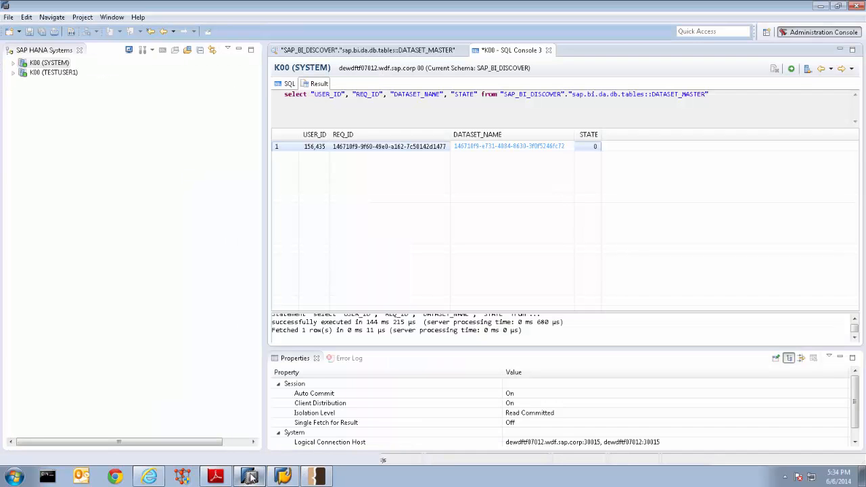
pyautogui.click(791, 69)
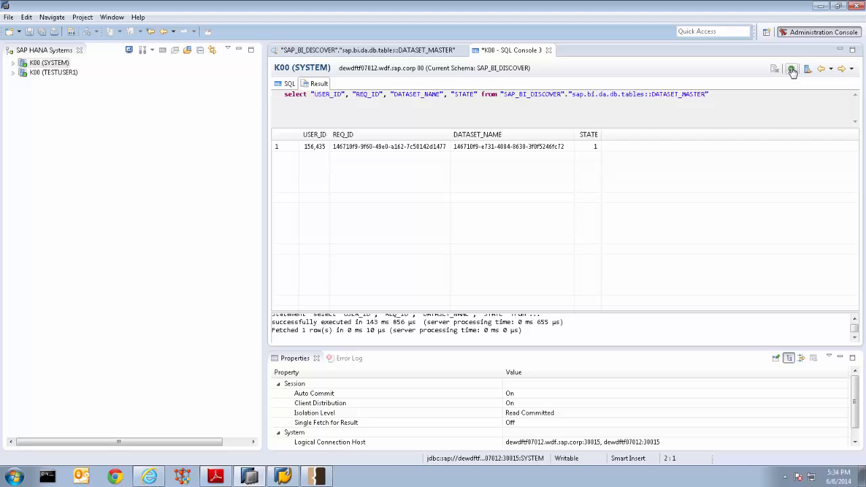
pyautogui.click(821, 6)
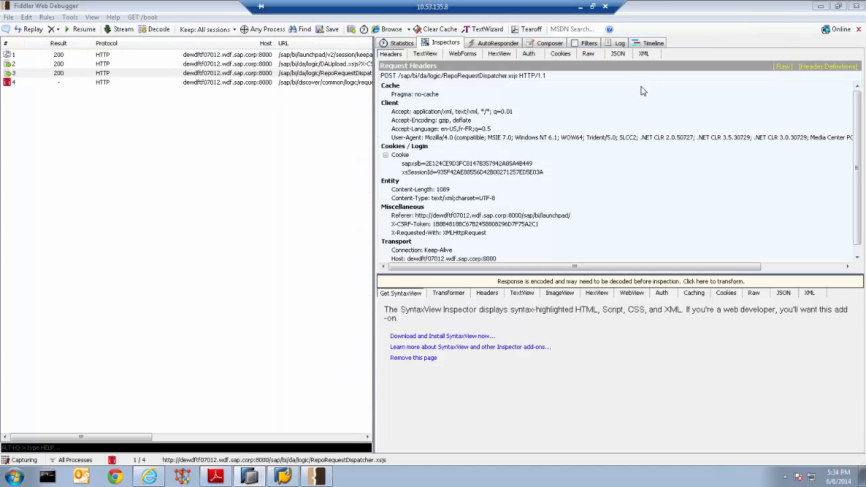
# Resume the held requestDispatcher.xsjs request, session 4, in Fiddler and rerun the DATASET_MASTER query in SAP HANA Studio
pyautogui.click(27, 82)
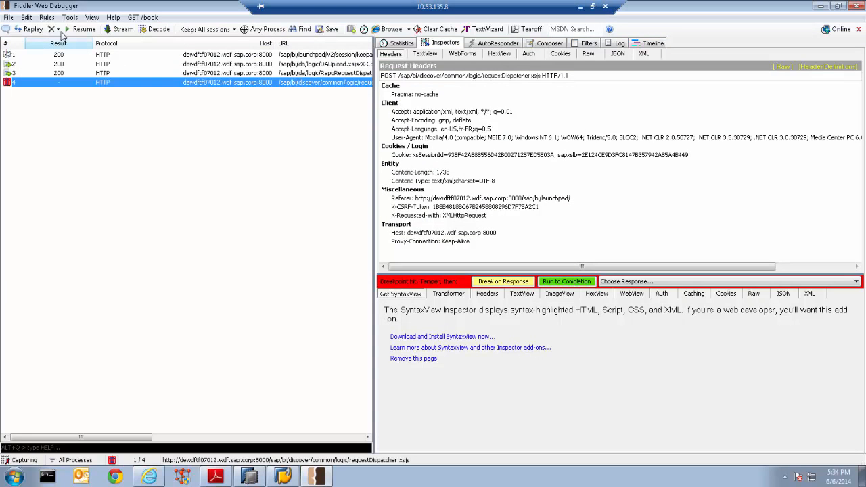
pyautogui.click(86, 29)
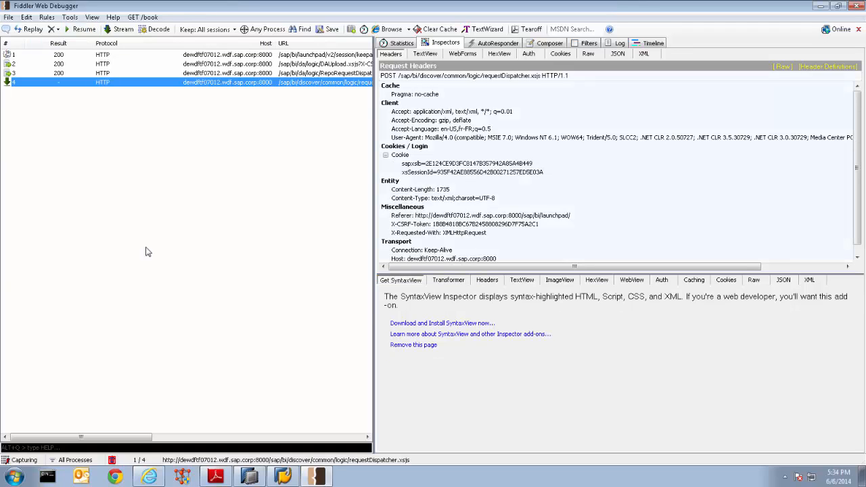
pyautogui.click(250, 478)
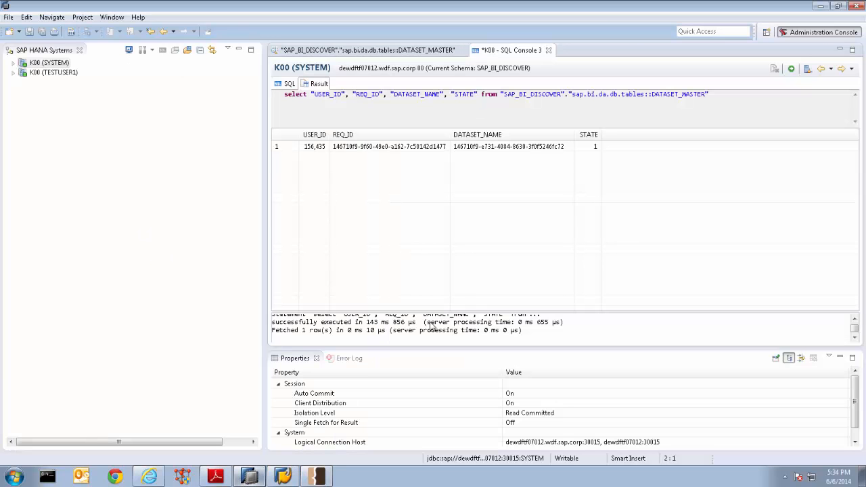
pyautogui.click(792, 69)
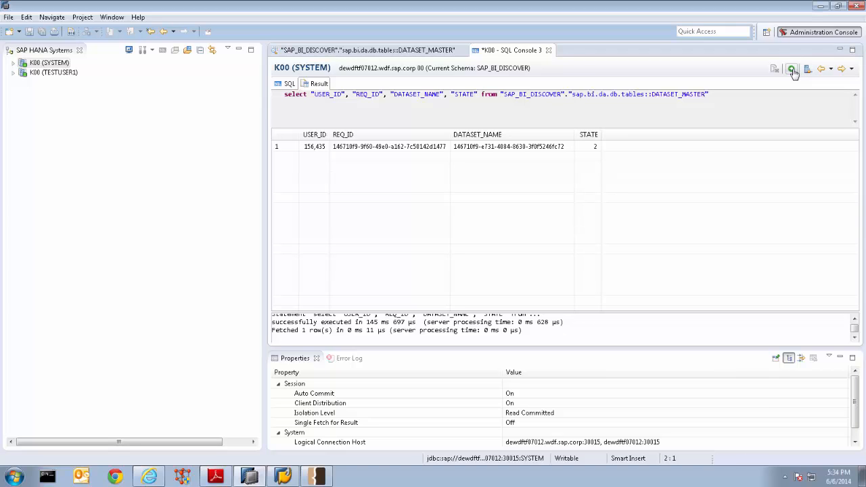
pyautogui.click(820, 6)
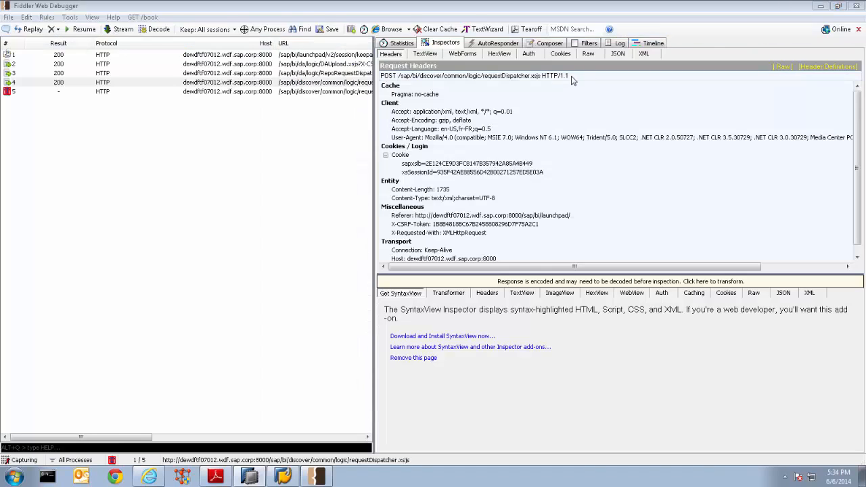
# Resume the held requestDispatcher.xsjs request, session 5, and rerun the DATASET_MASTER query in SAP HANA Studio
pyautogui.click(55, 92)
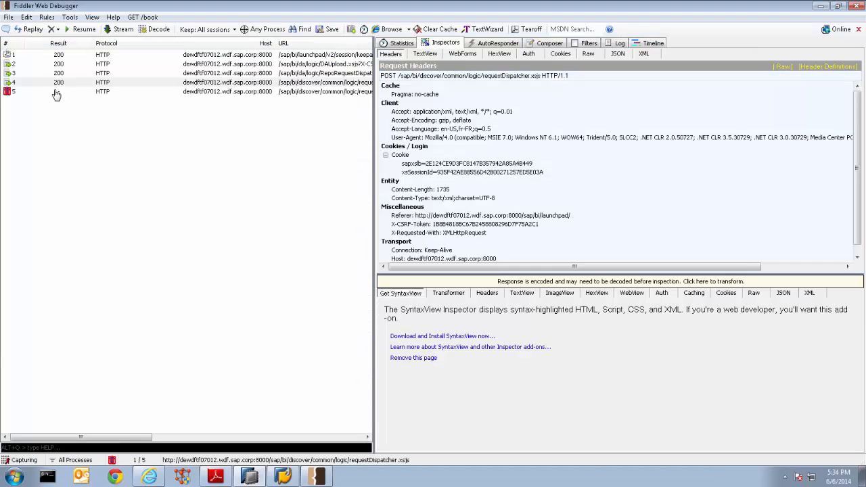
pyautogui.click(82, 29)
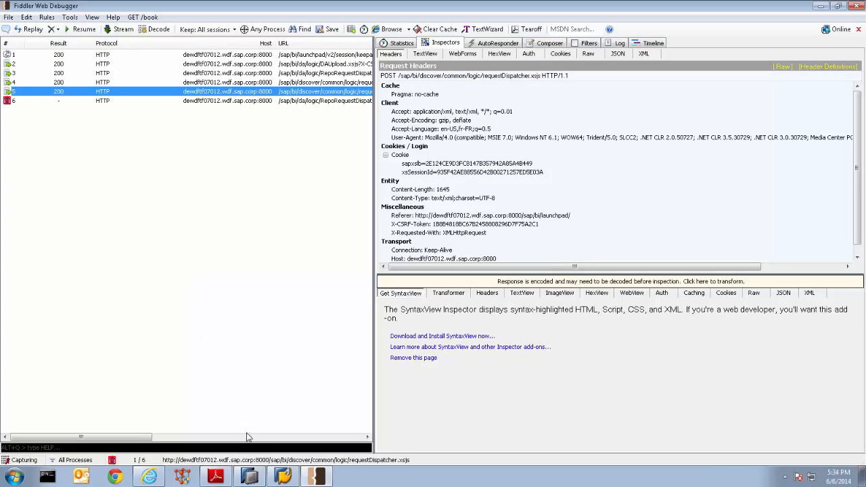
pyautogui.click(316, 478)
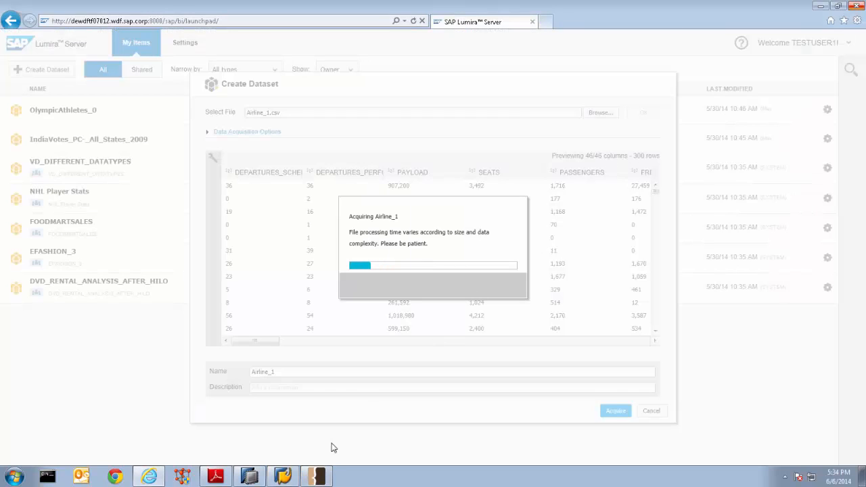
pyautogui.click(249, 478)
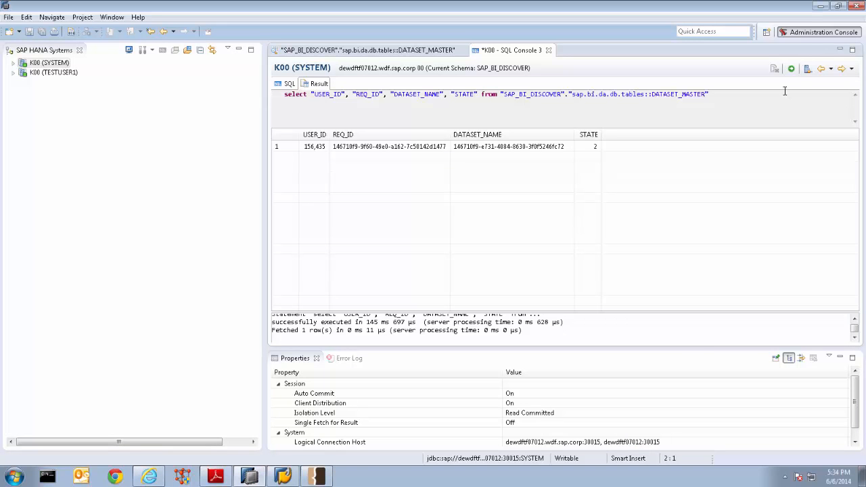
pyautogui.click(792, 70)
pyautogui.click(825, 7)
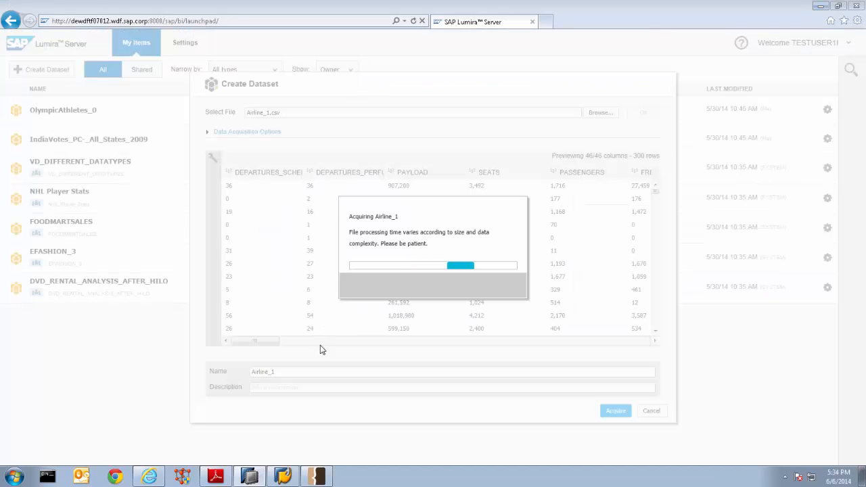
# Switch to Fiddler and resume the held RepoRequestDispatcher.xsjs request, session 6, and the item metadata request, session 7
pyautogui.click(316, 480)
pyautogui.click(58, 101)
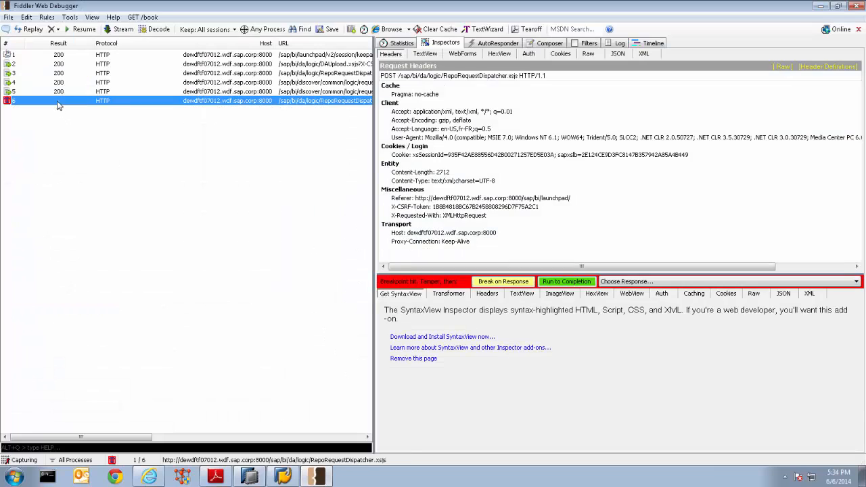
pyautogui.click(75, 31)
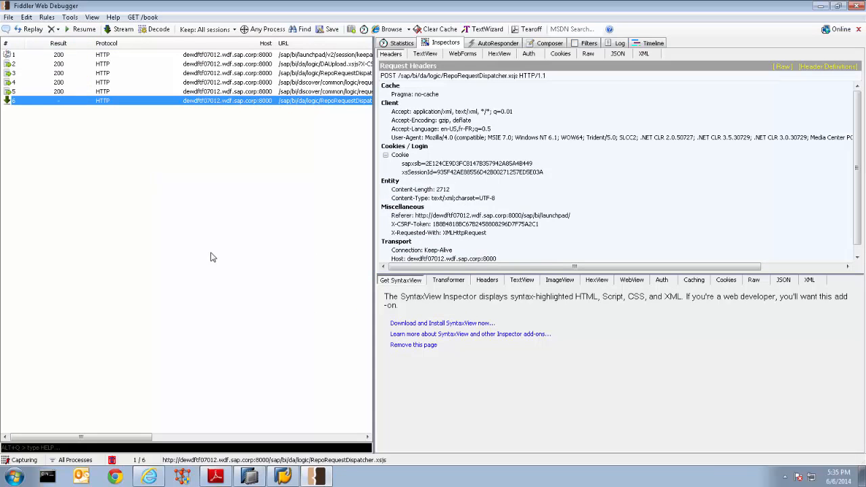
pyautogui.click(317, 479)
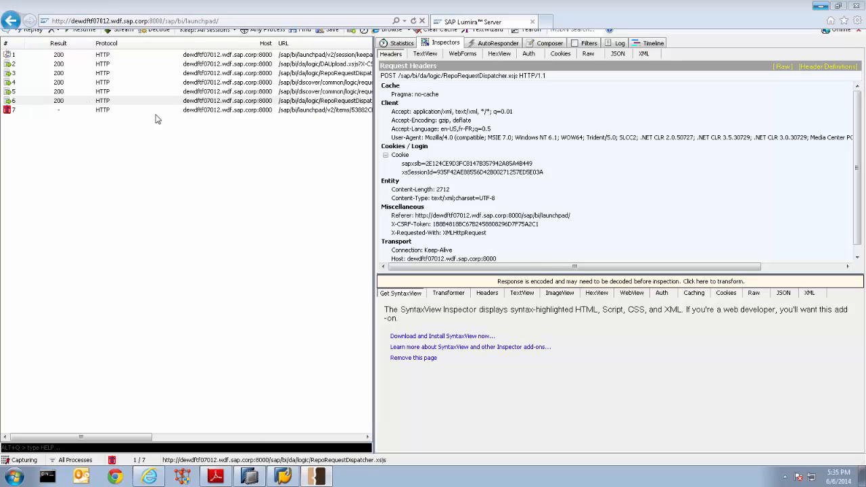
pyautogui.click(318, 479)
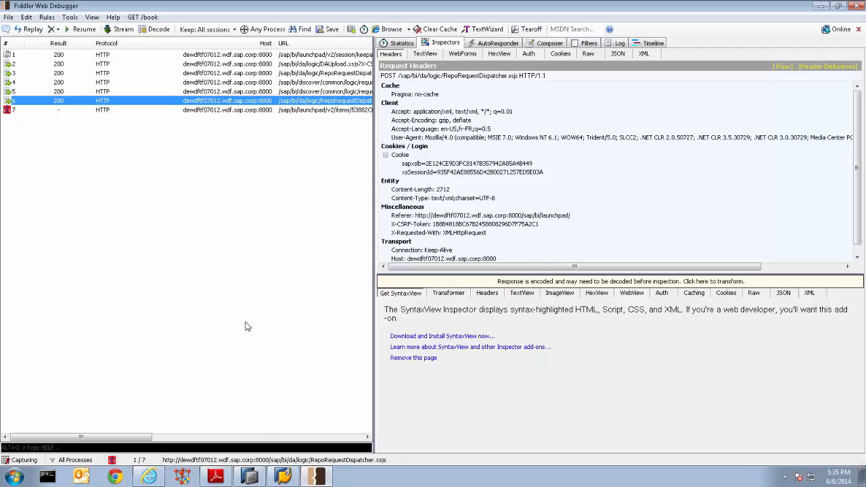
pyautogui.click(43, 110)
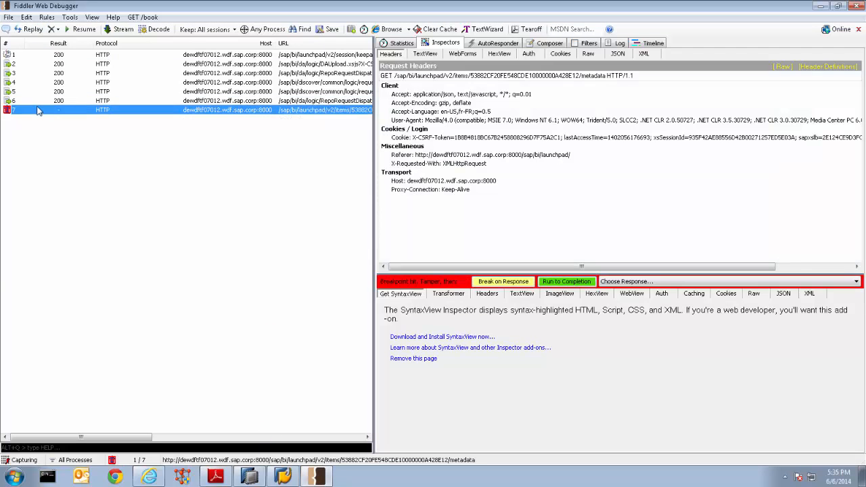
pyautogui.click(76, 29)
# Check the My Items list in SAP Lumira Server for Airline_1 and rerun the DATASET_MASTER query in SAP HANA Studio
pyautogui.click(155, 475)
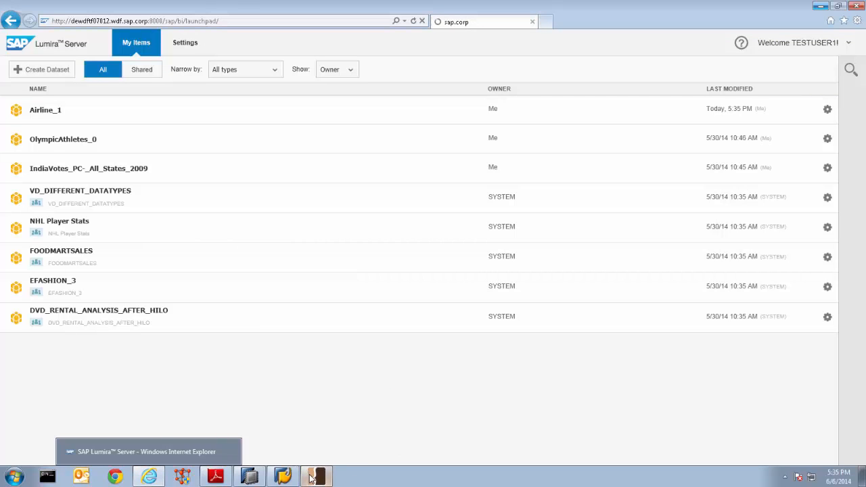
pyautogui.click(255, 480)
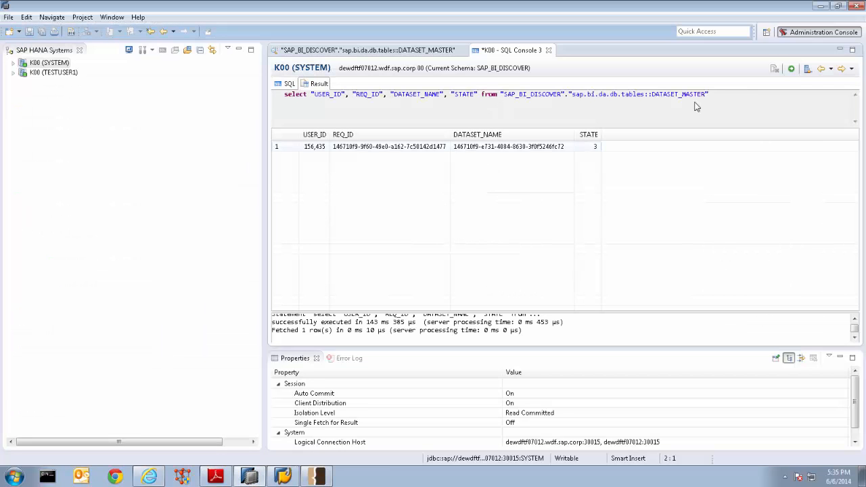
pyautogui.click(790, 70)
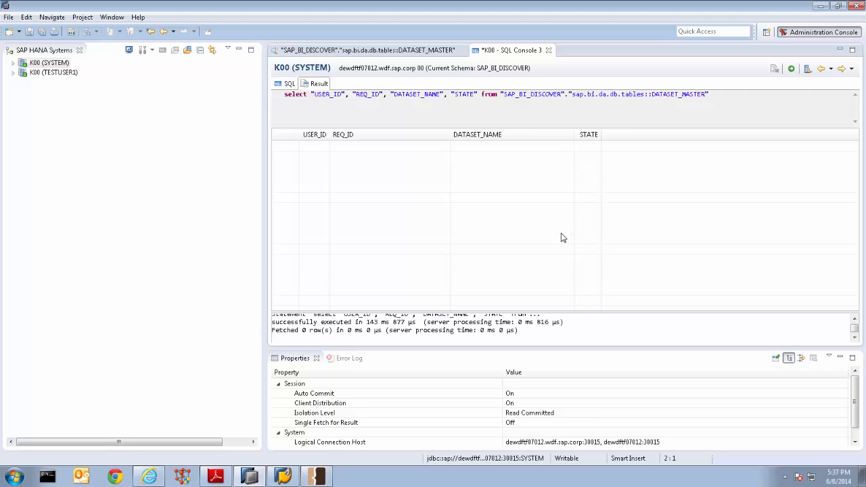
# Switch to Sequence+diagram.pdf in Adobe Reader and examine the steps from file selection through record deletion, request validation, dataset id generation and DSM creation
pyautogui.click(216, 476)
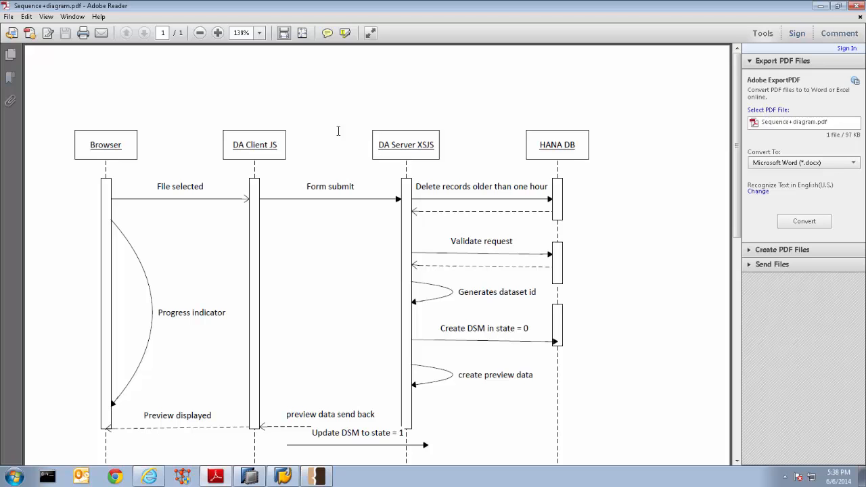
pyautogui.scroll(-3, 275, 167)
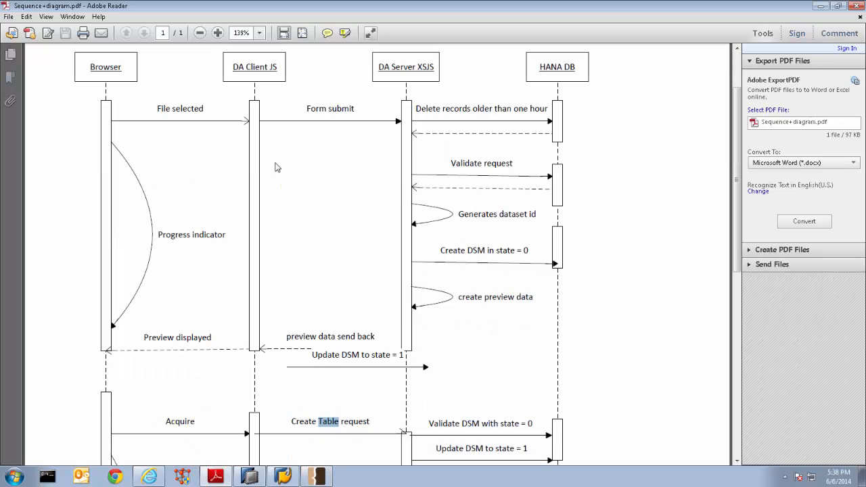
pyautogui.moveTo(300, 111); pyautogui.dragTo(455, 118)
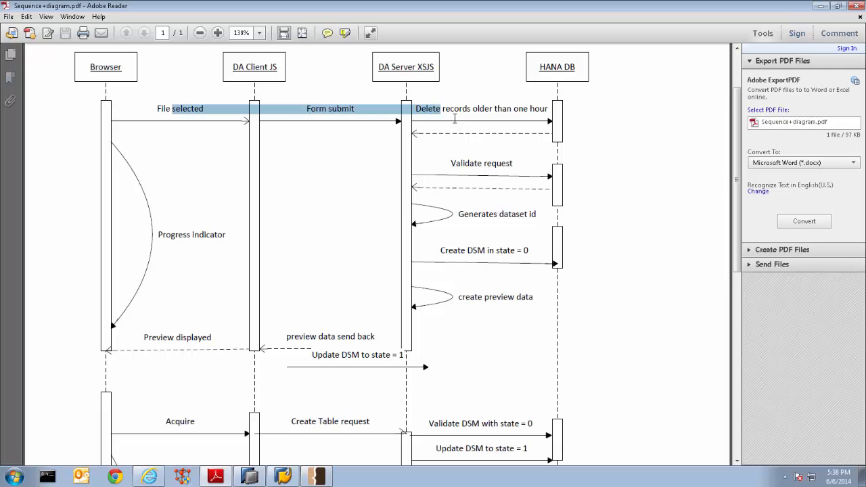
pyautogui.click(456, 117)
pyautogui.tripleClick(465, 110)
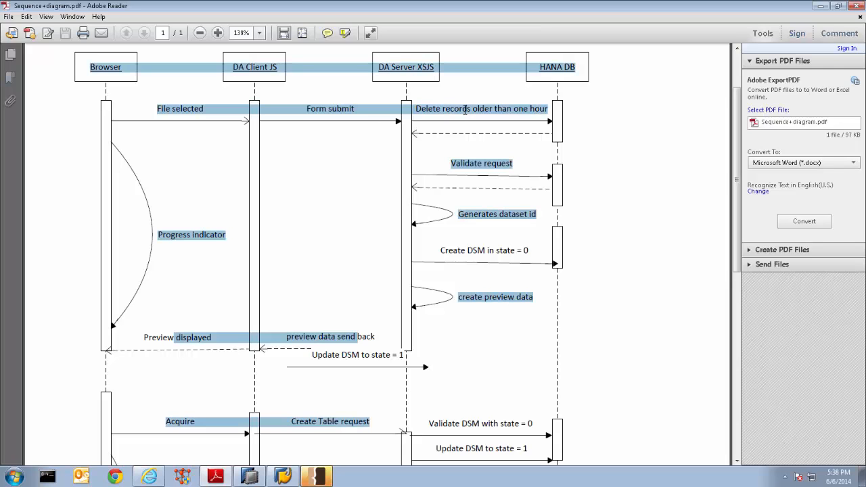
pyautogui.click(467, 113)
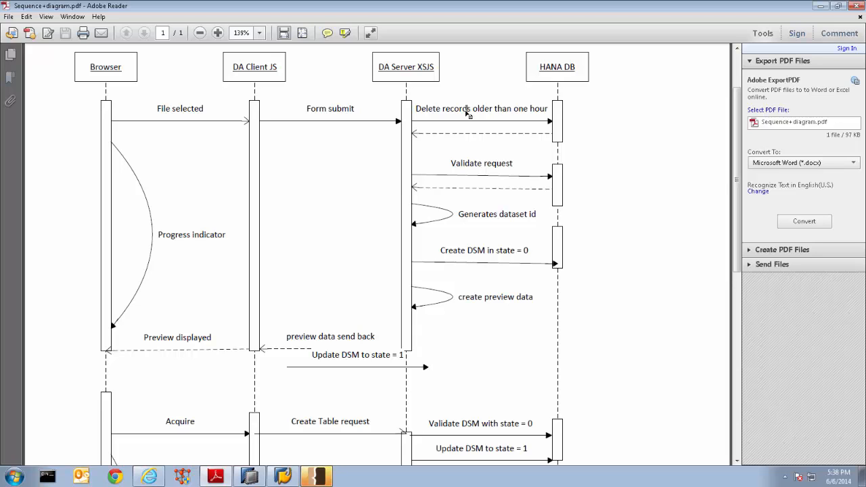
pyautogui.scroll(-2, 469, 115)
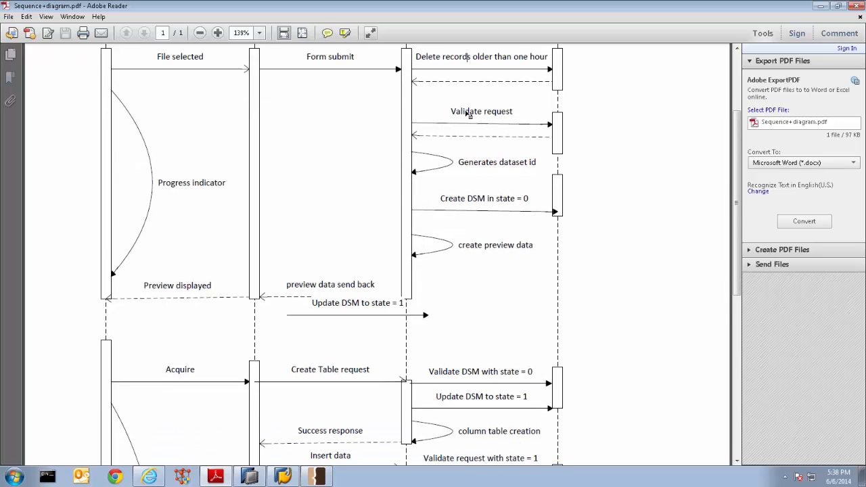
pyautogui.scroll(-1, 468, 115)
pyautogui.doubleClick(495, 112)
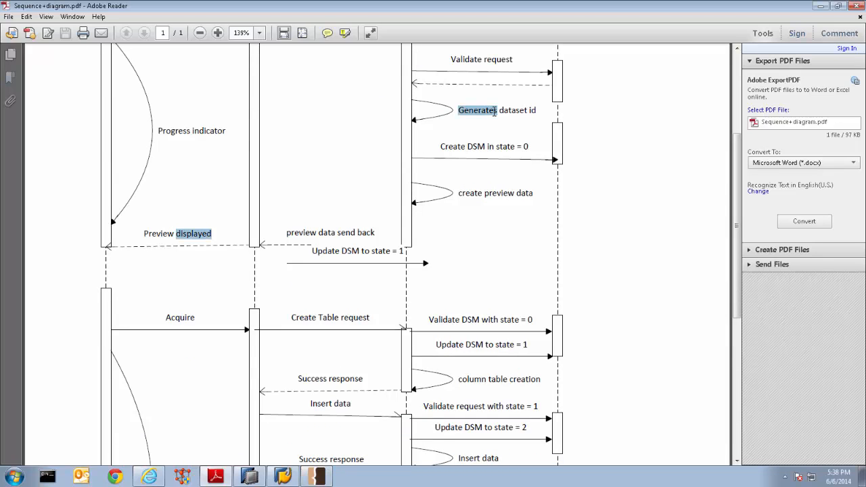
pyautogui.click(476, 151)
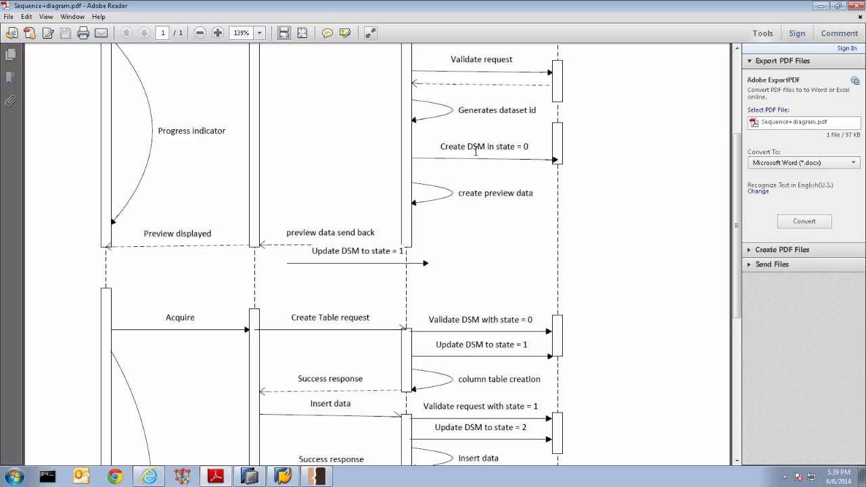
pyautogui.tripleClick(476, 151)
pyautogui.doubleClick(475, 151)
# Examine the Acquire section of the sequence diagram, focusing on the Create Table request and its DSM validation with state = 0
pyautogui.scroll(-2, 525, 230)
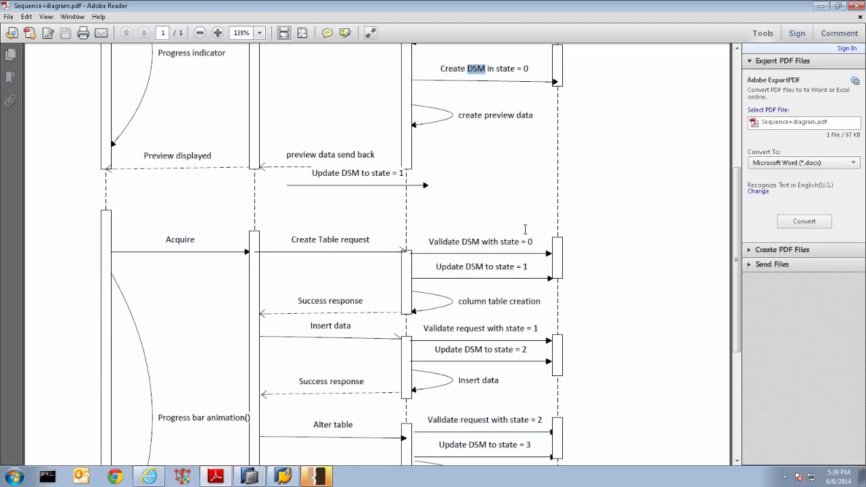
pyautogui.scroll(-2, 524, 229)
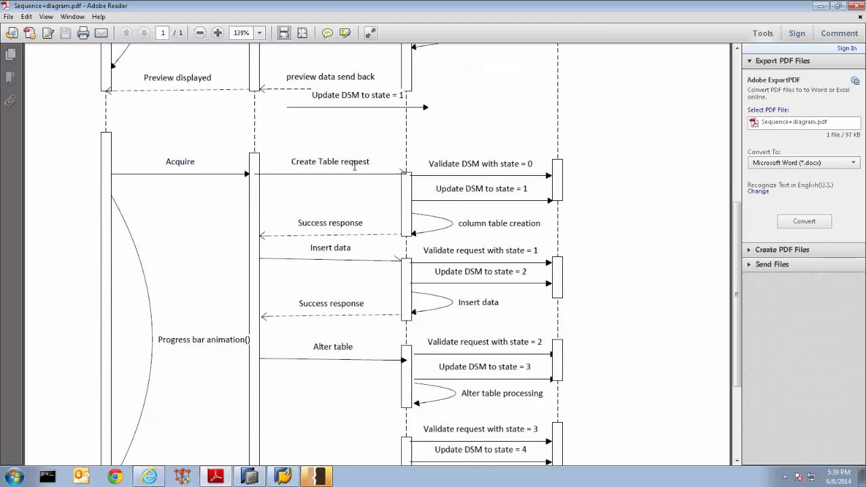
pyautogui.doubleClick(480, 168)
pyautogui.click(480, 170)
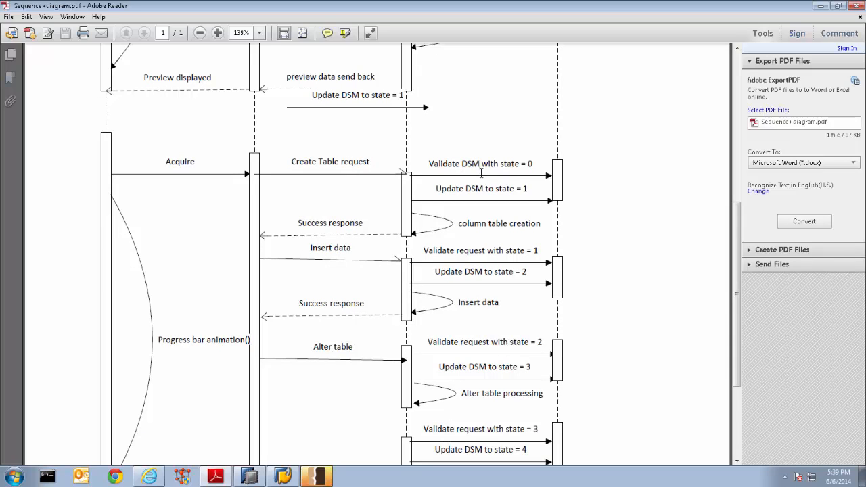